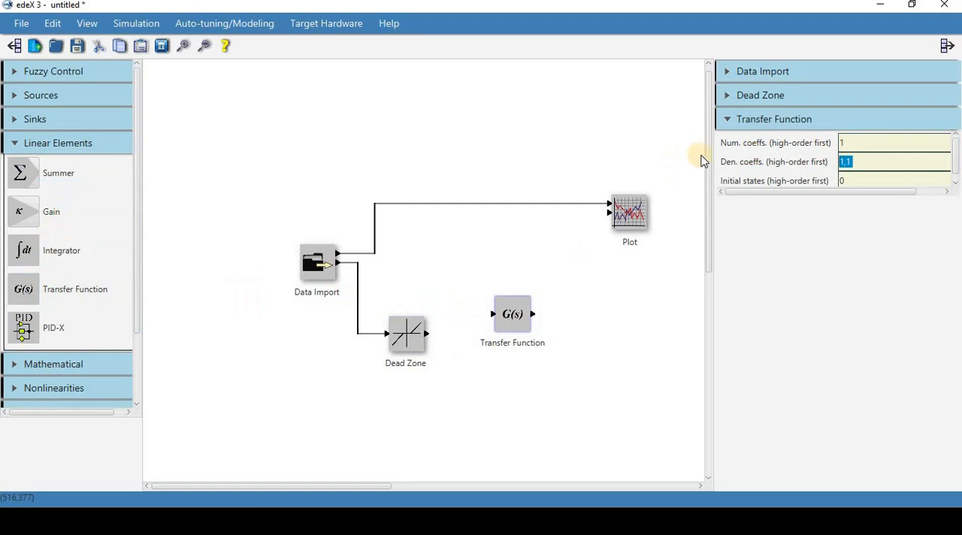
Step: Set the Transfer Function's denominator coefficients to 1 1 1 and initial states to 0 0, and connect the Dead Zone output to its input
text(1 1)
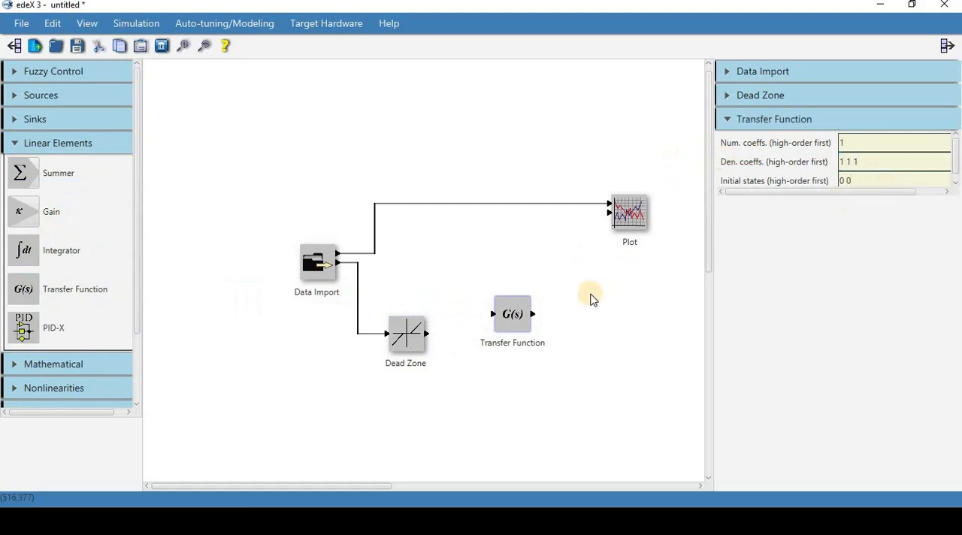
drag(426, 333, 492, 327)
drag(60, 173, 62, 176)
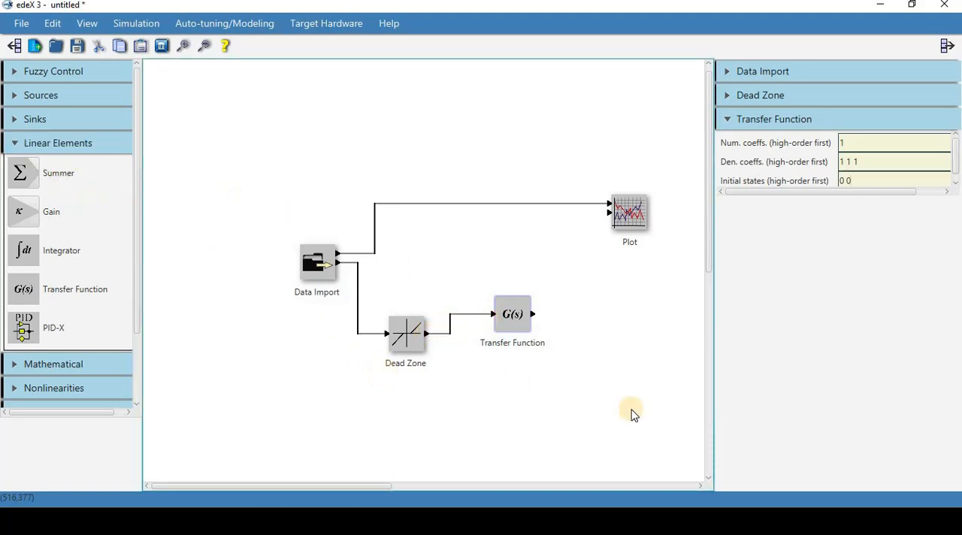
Step: Examine the enlarged plot of the two imported data signals for dead-zone and saturation behaviour, and return to the block diagram
key(alt+Tab)
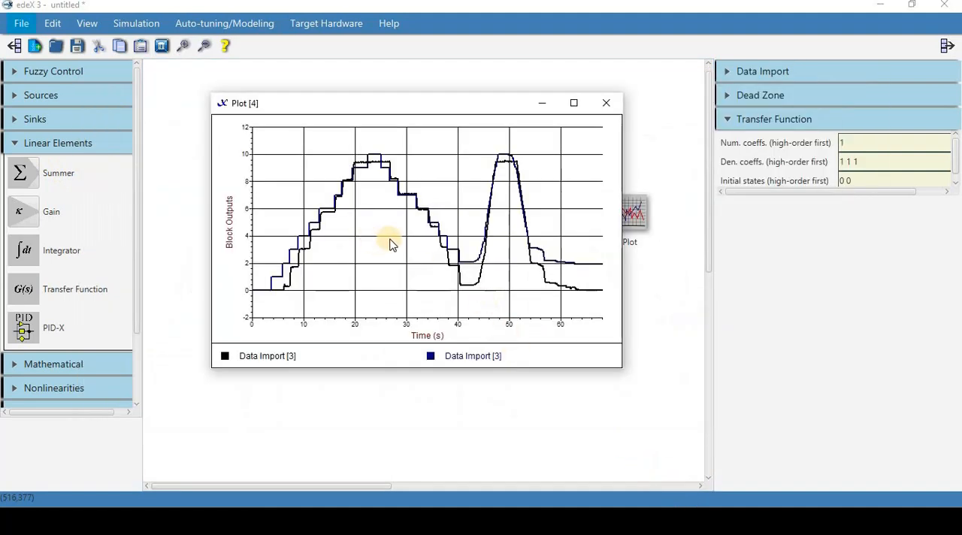
double_click(506, 103)
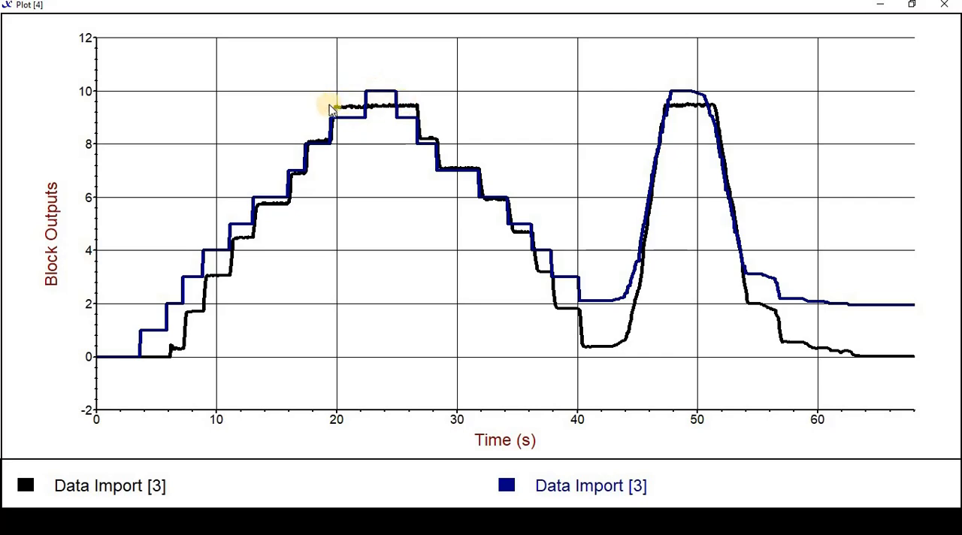
click(911, 8)
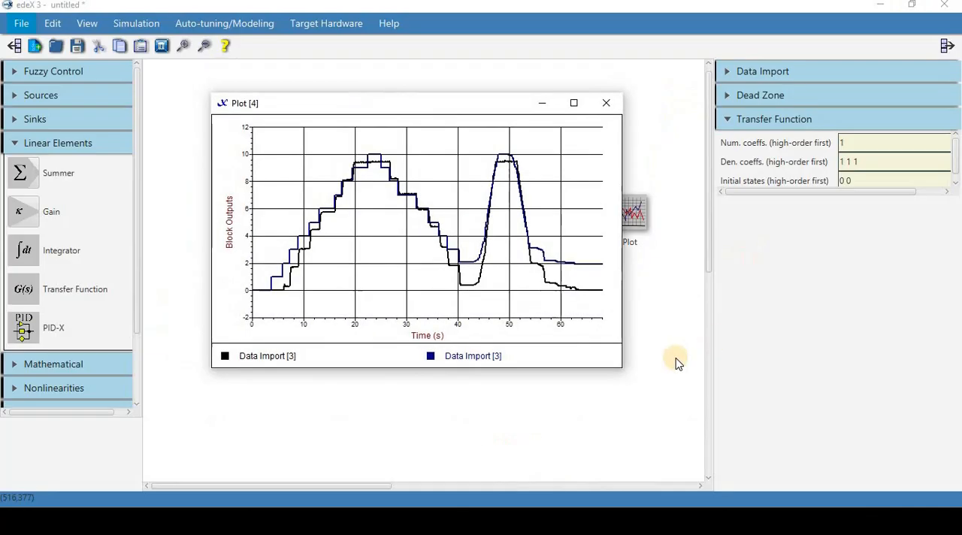
click(668, 359)
Step: Add a Limiter block beside the Transfer Function with a lower limit of 0 and an upper limit of 9.6
click(58, 150)
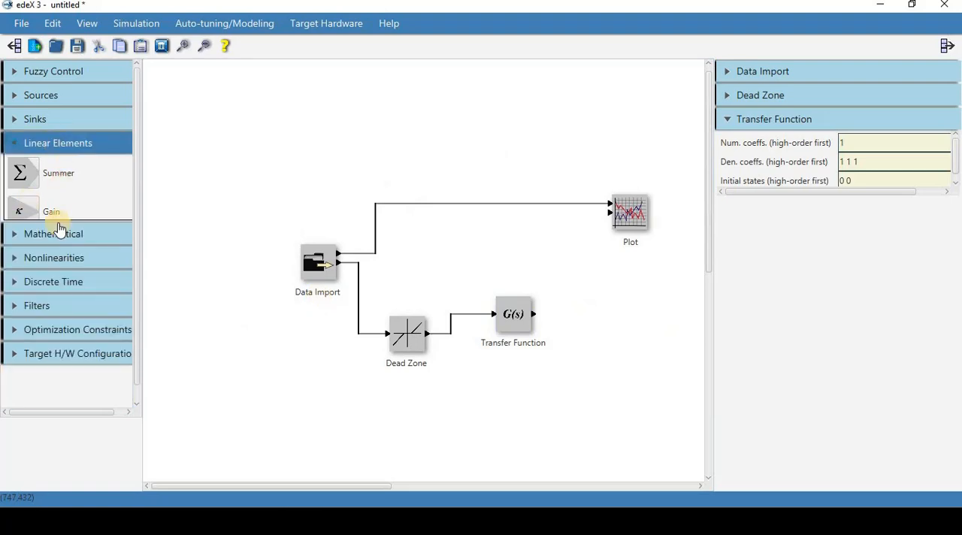
click(15, 191)
drag(23, 259, 598, 300)
click(597, 300)
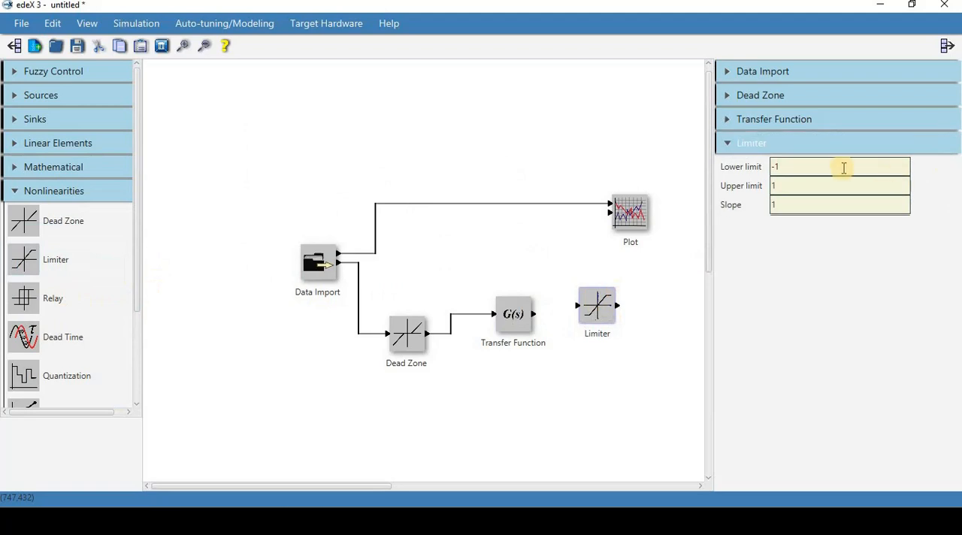
text(0)
key(Tab)
text(9.6)
Step: Move the Plot block away to make room and connect the Transfer Function through the Limiter to the Plot's second input
drag(631, 212, 691, 210)
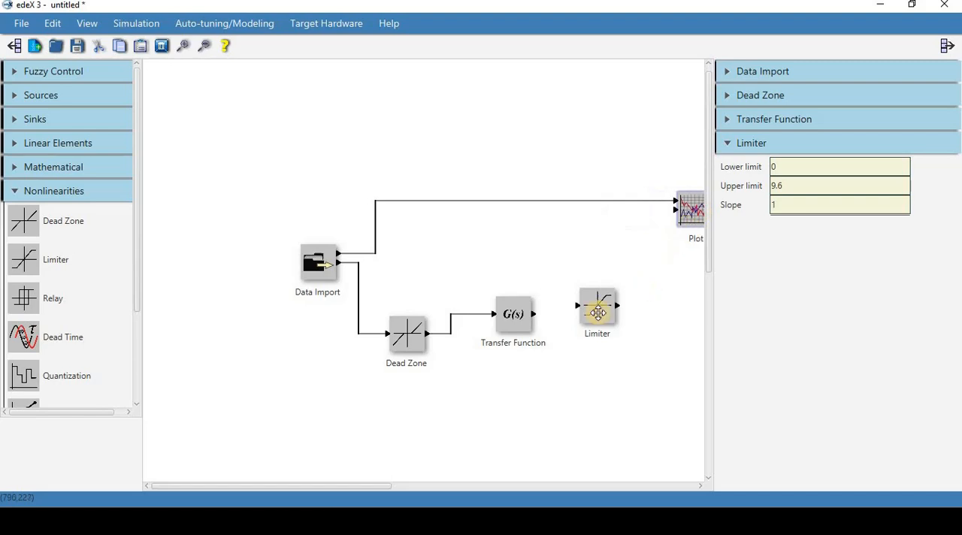
drag(595, 304, 593, 287)
drag(534, 315, 677, 211)
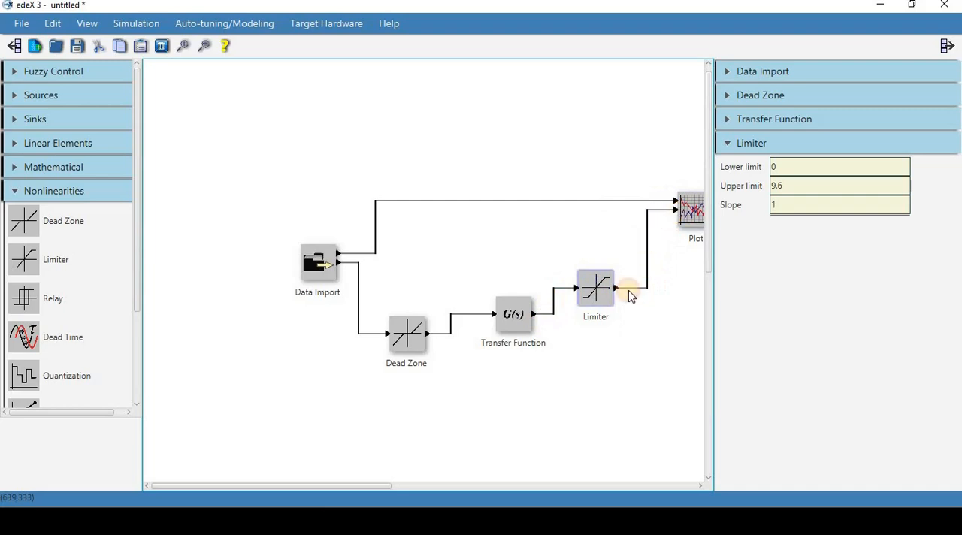
Step: Set the Dead Zone block's end value to 2
drag(430, 326, 433, 327)
drag(782, 133, 592, 136)
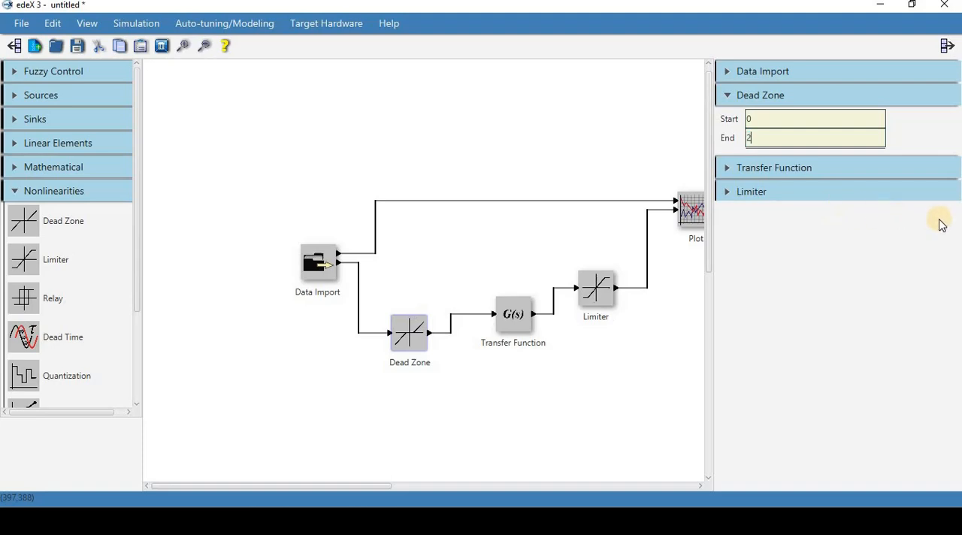
click(435, 153)
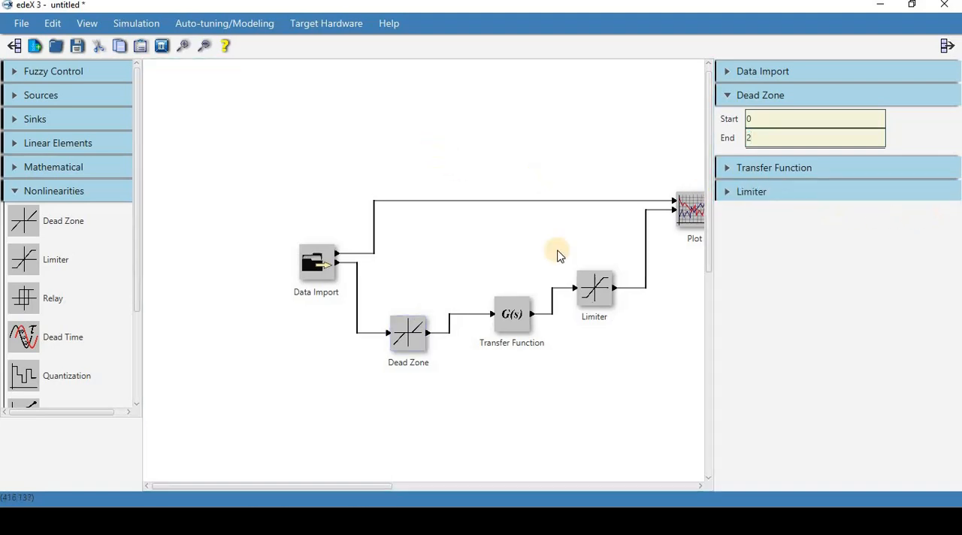
drag(367, 487, 389, 487)
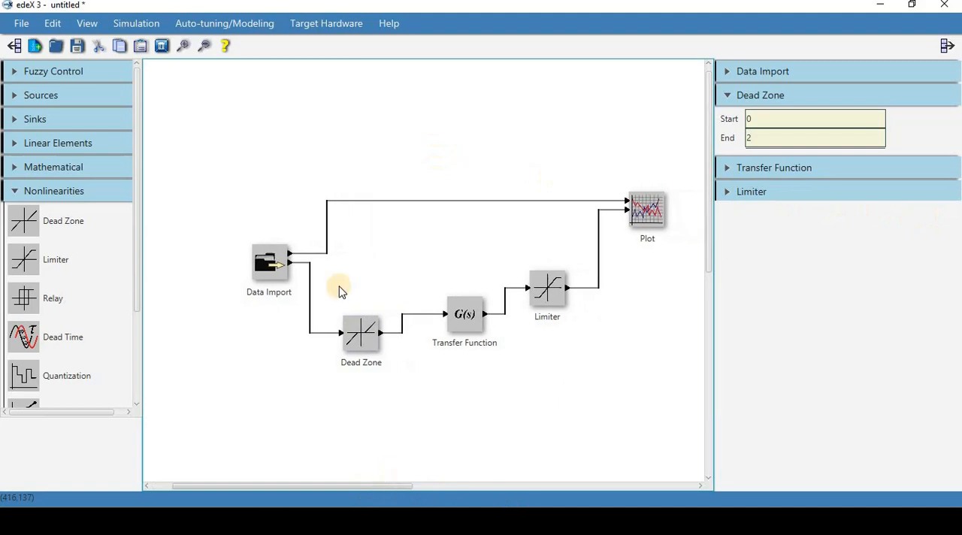
click(238, 30)
click(225, 47)
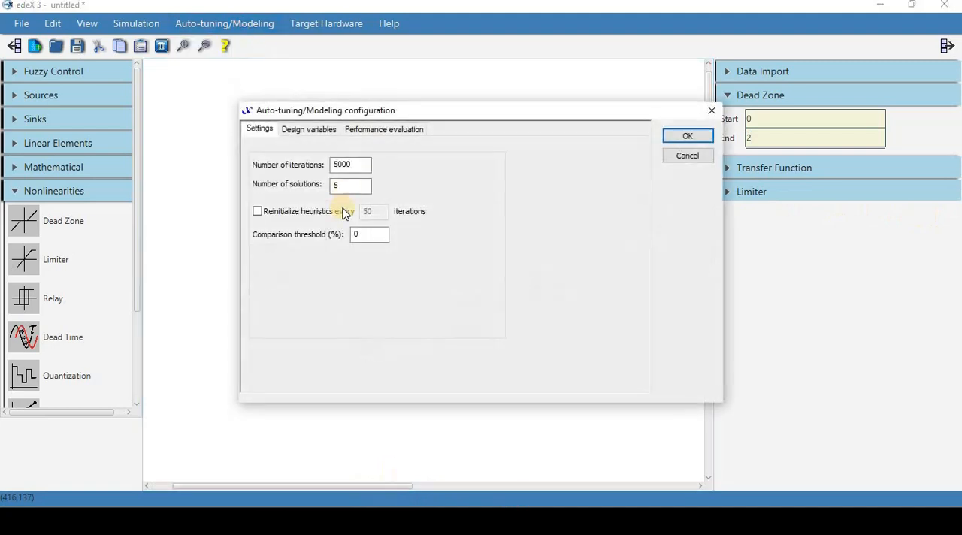
click(259, 212)
double_click(372, 235)
text(1)
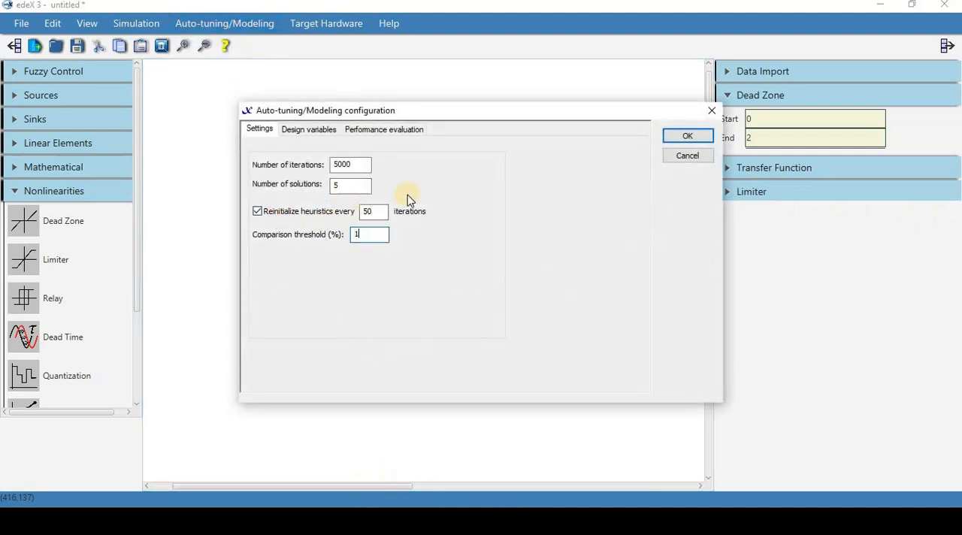
text(2)
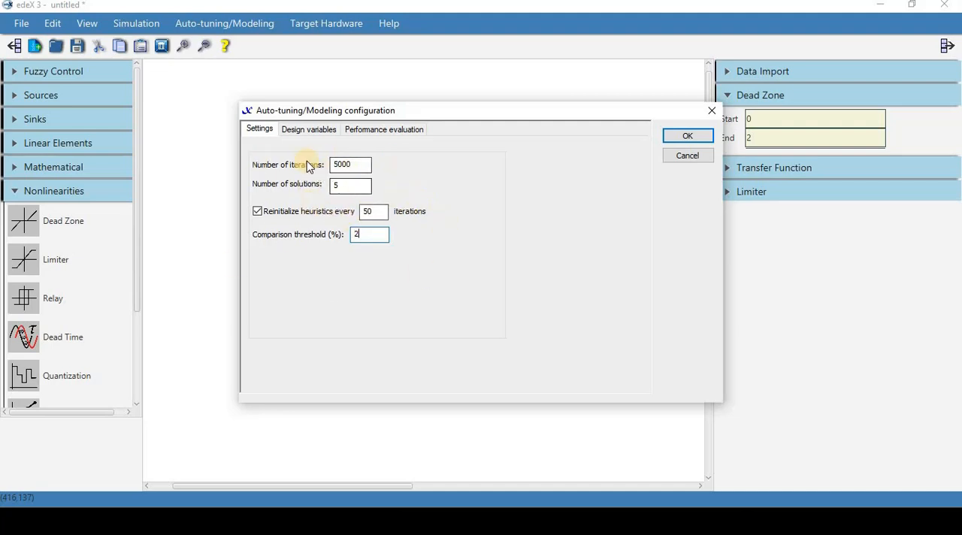
click(299, 131)
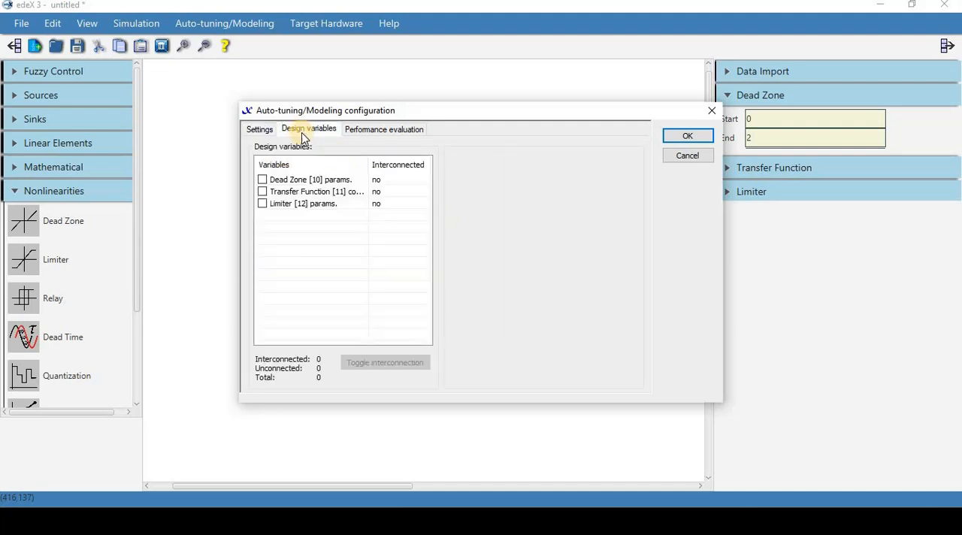
click(301, 181)
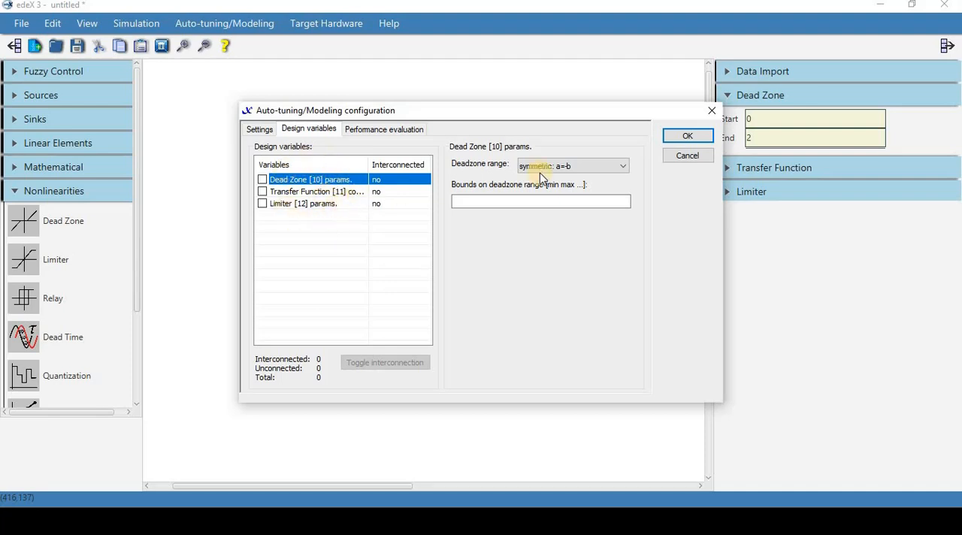
click(391, 136)
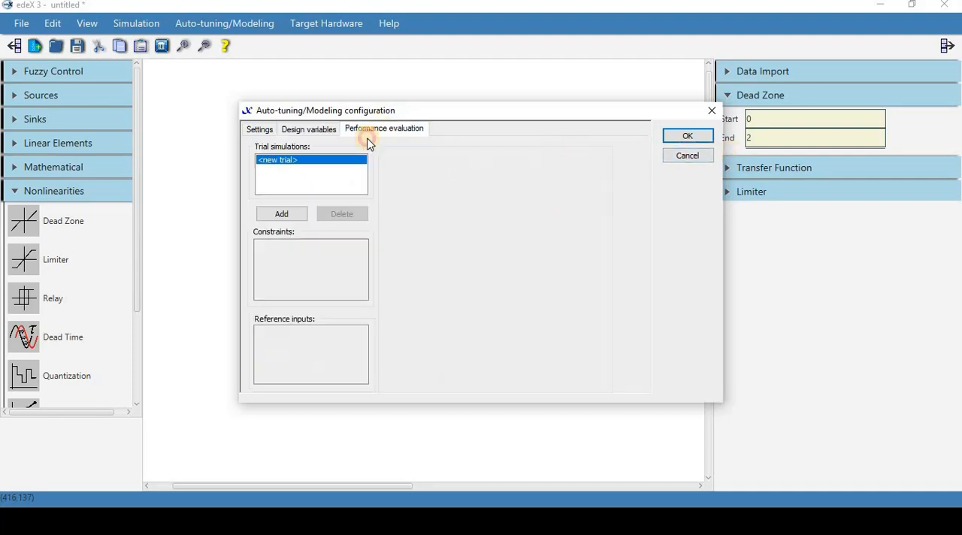
click(696, 157)
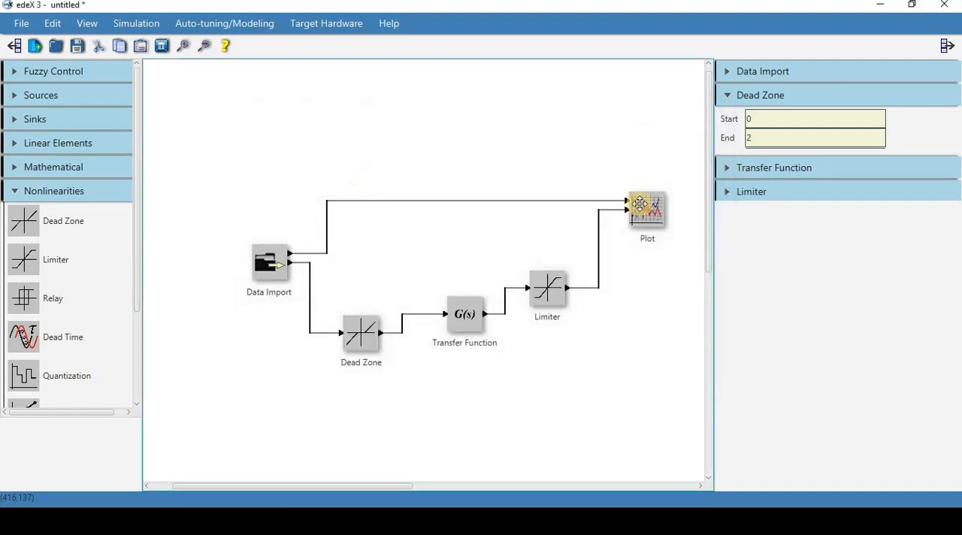
Step: Add an Error Criteria block below the Plot and connect the Data Import's first output and the Limiter output to its inputs
click(52, 192)
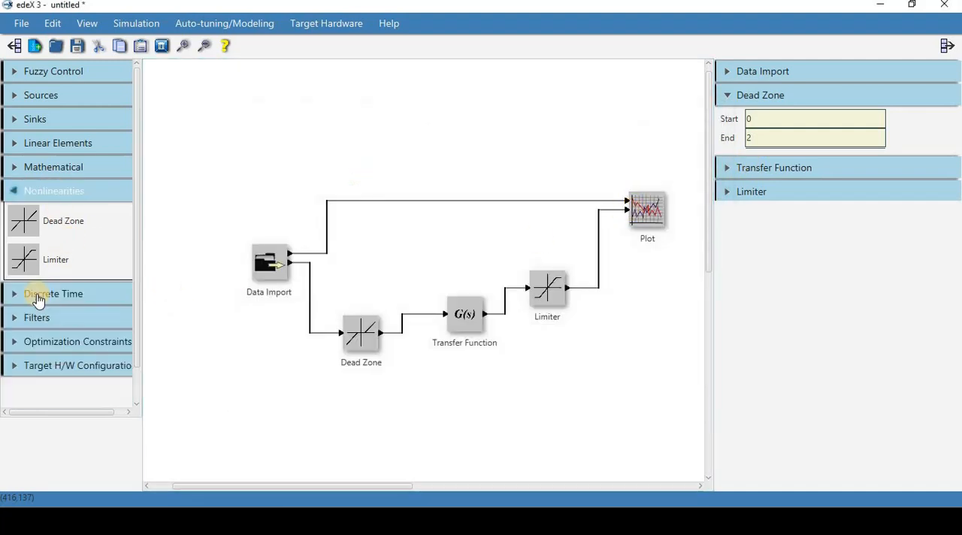
click(30, 262)
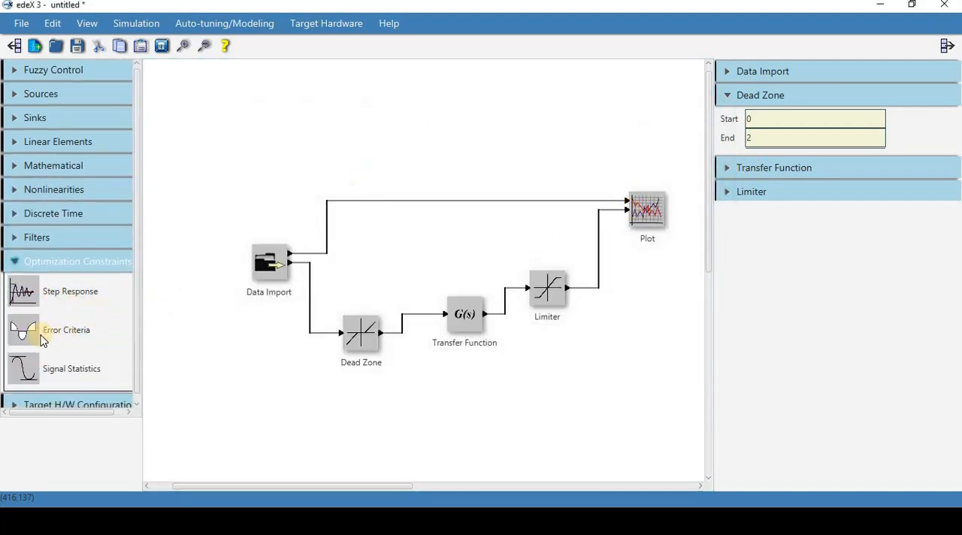
drag(27, 333, 645, 312)
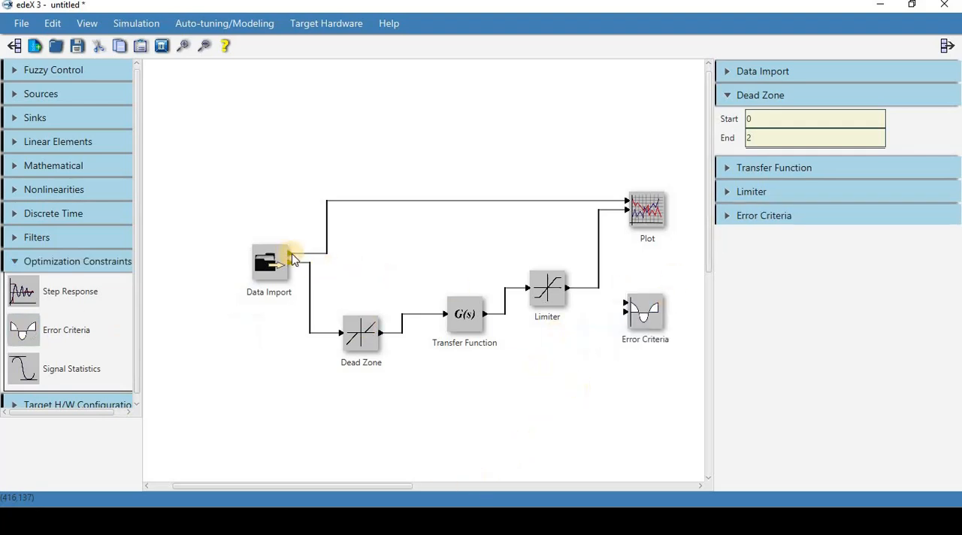
drag(290, 254, 626, 303)
drag(472, 255, 601, 247)
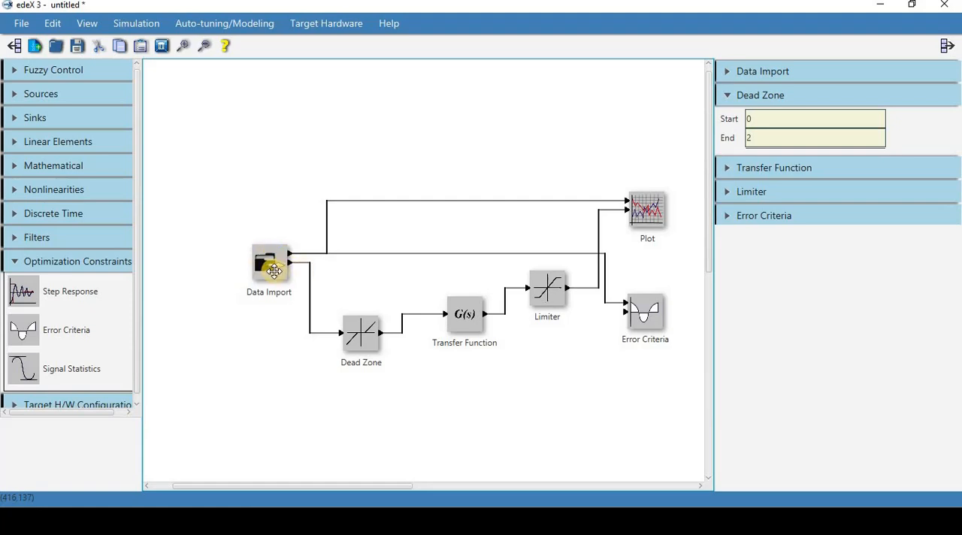
drag(565, 288, 627, 312)
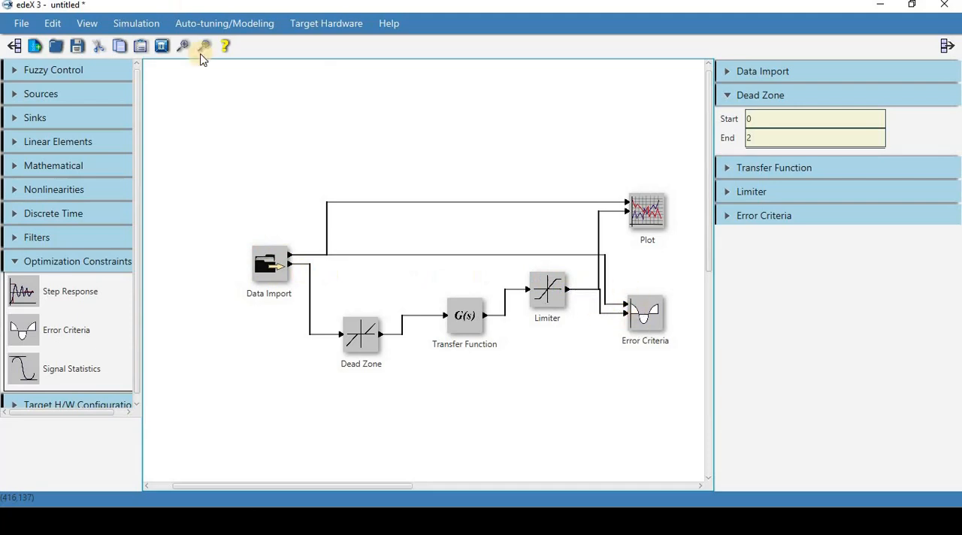
Step: Enable the Dead Zone parameters as a design variable in the auto-tuning configuration, using the range "deadzone end only: b" with bounds 0 2
click(253, 24)
key(Return)
click(311, 128)
click(294, 181)
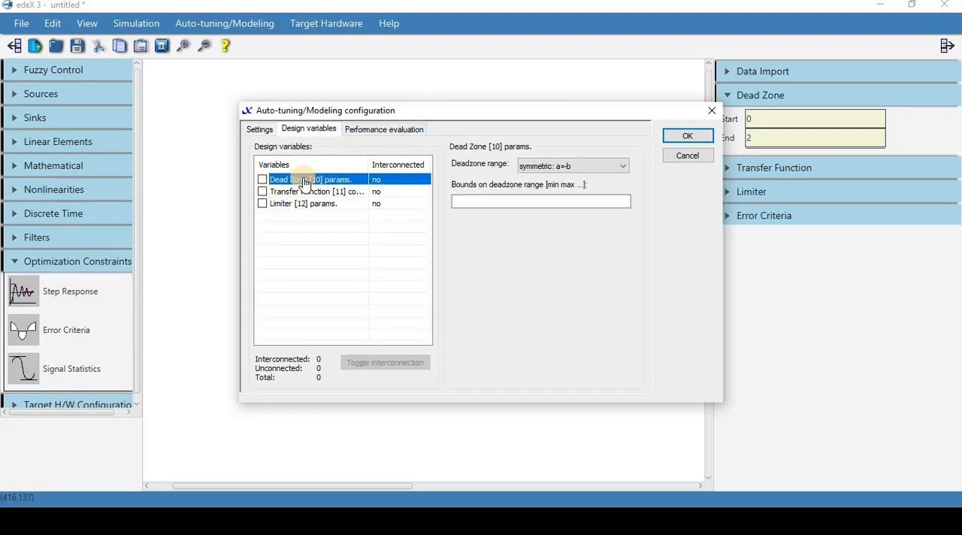
click(539, 167)
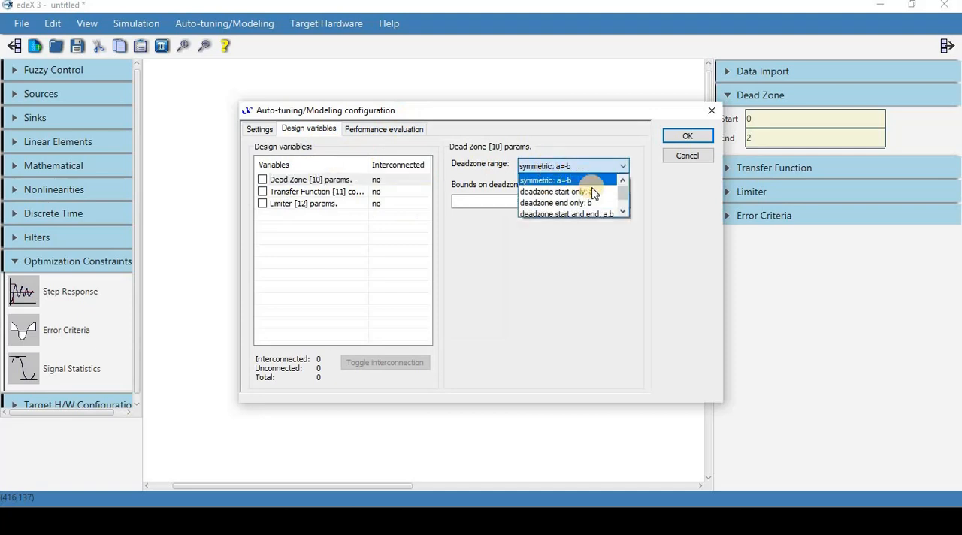
click(571, 203)
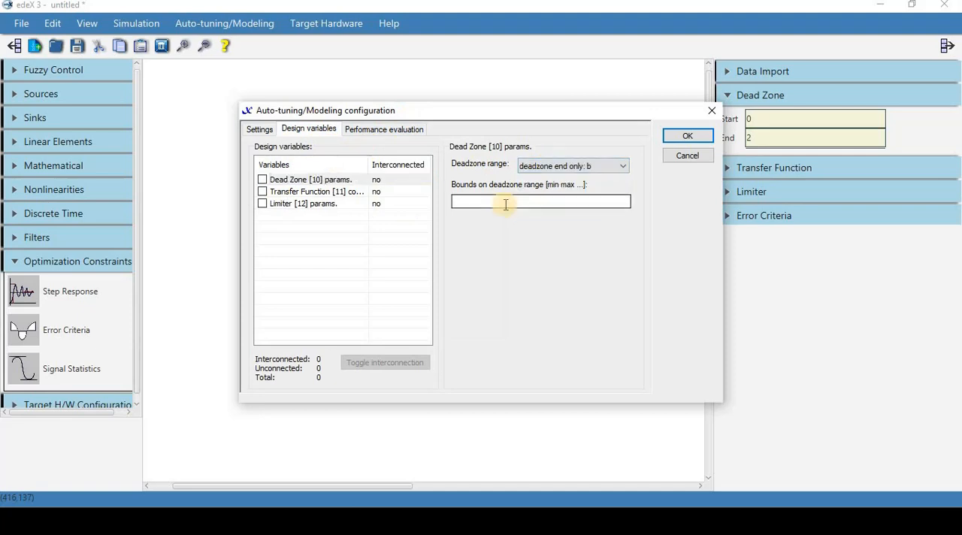
click(506, 204)
text(0)
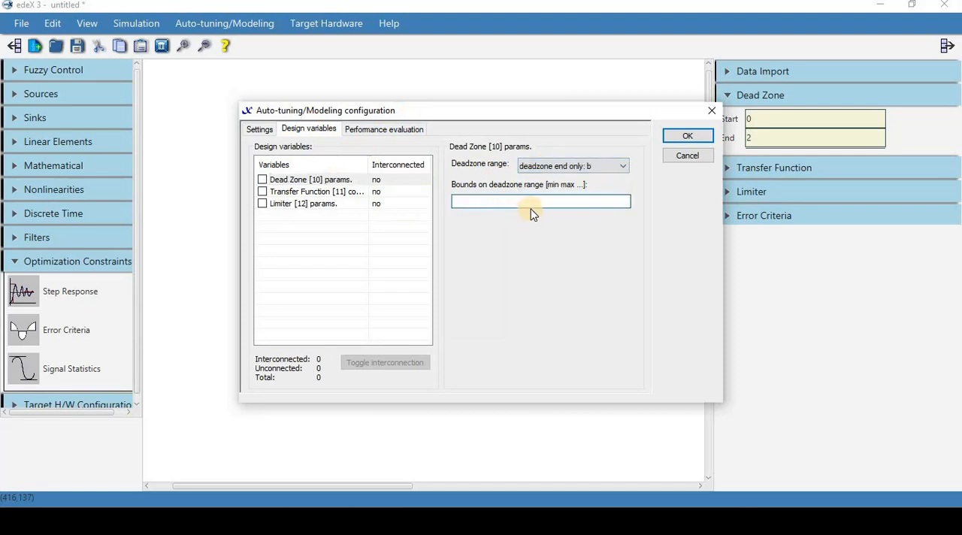
text( 2)
click(262, 179)
Step: Enable the Transfer Function coefficients and Limiter parameters as design variables, setting the limiter range to "upper-limit only: a" with bounds 0 9.6
click(261, 193)
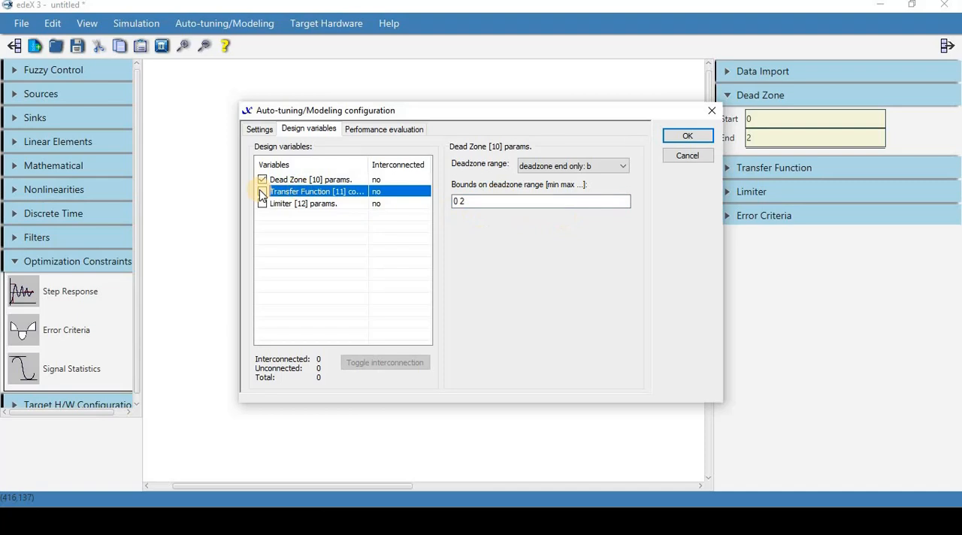
click(262, 192)
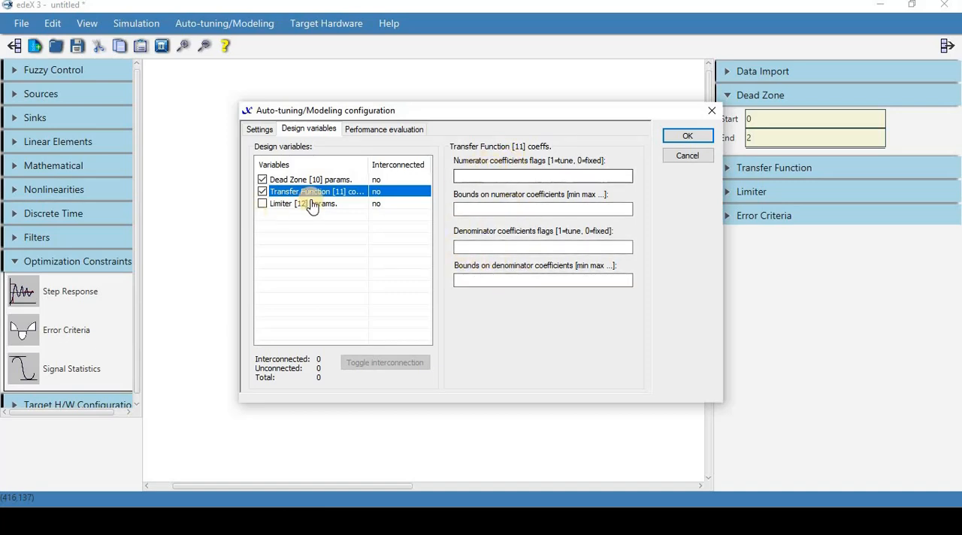
click(278, 204)
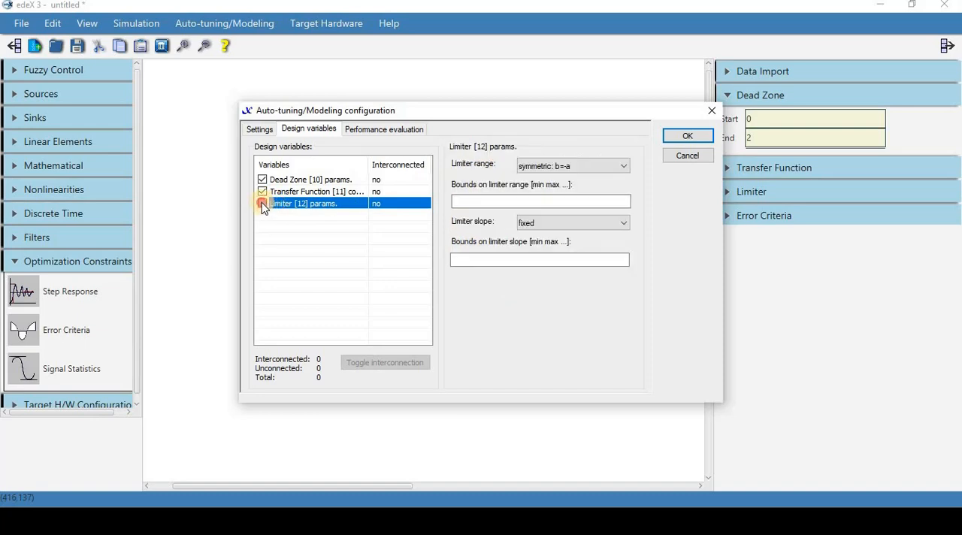
click(569, 167)
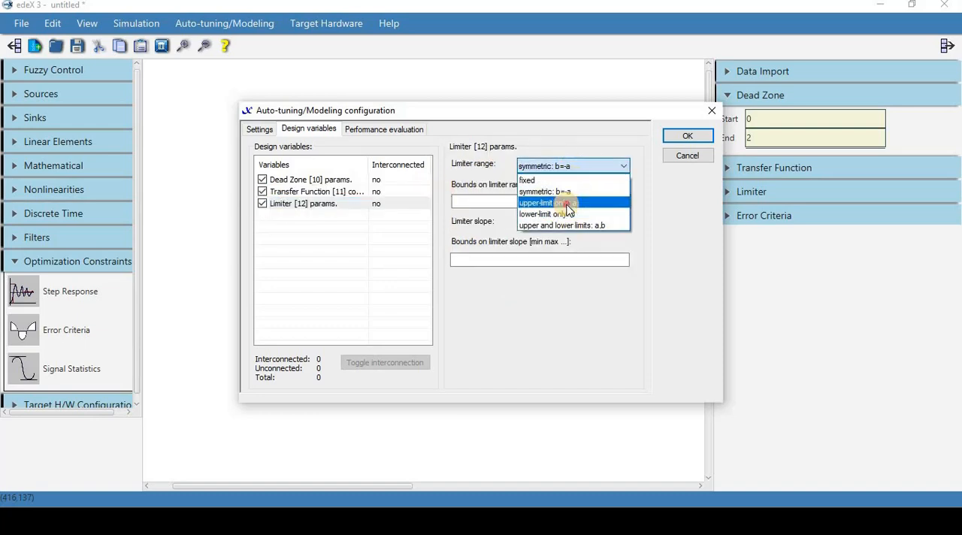
click(568, 203)
click(501, 201)
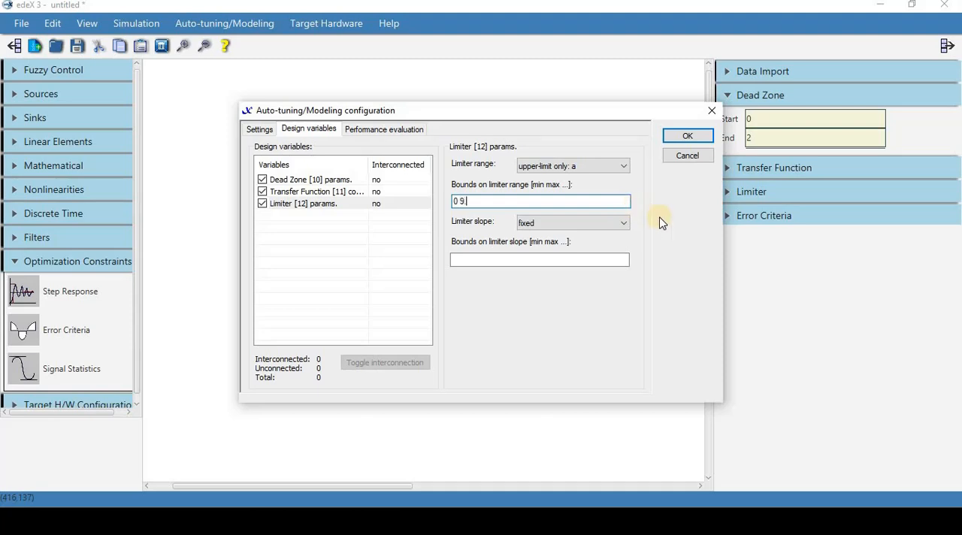
text(0 9.6)
Step: Add a trial simulation to the performance evaluation, enable Error Criteria as its constraint, and apply the auto-tuning configuration
click(384, 130)
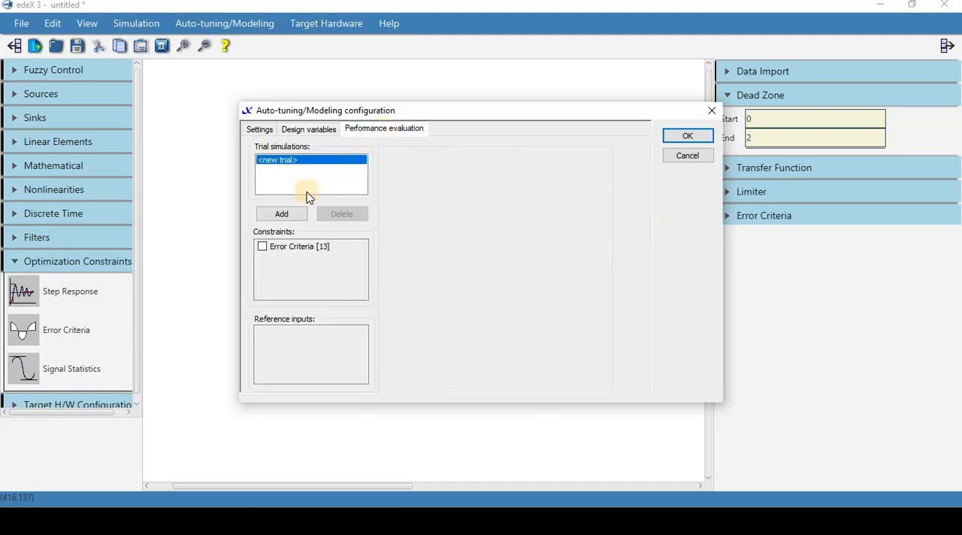
click(281, 215)
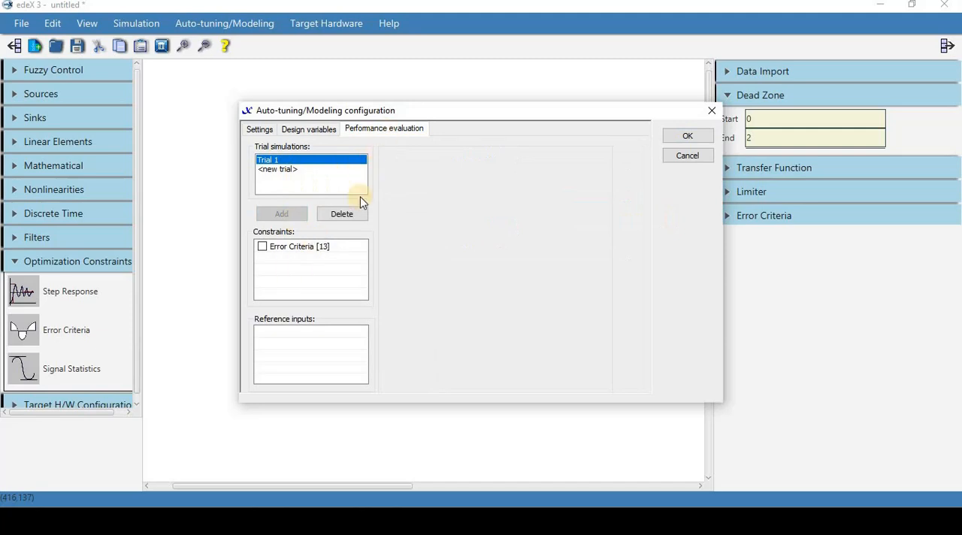
click(262, 246)
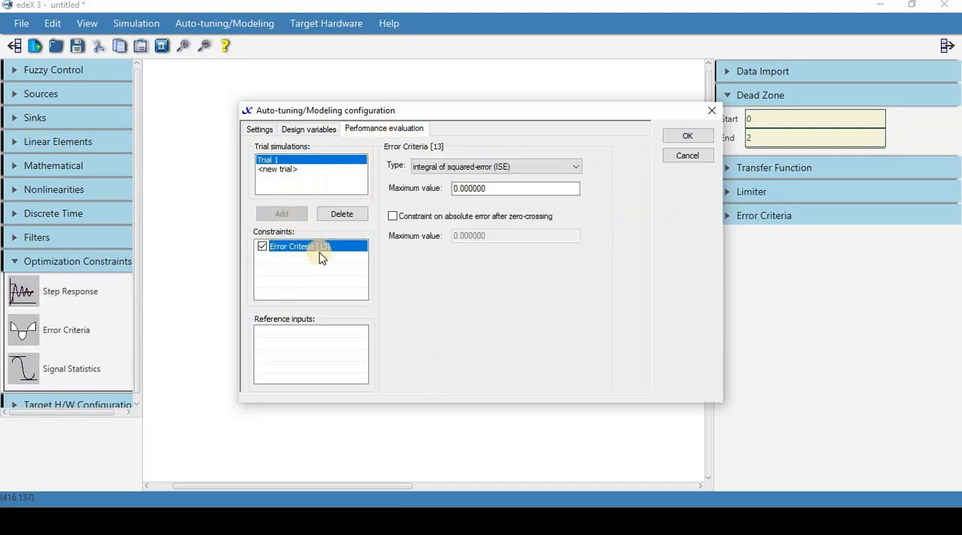
click(478, 188)
click(688, 136)
Step: Run the simulation and compare the Data Import and Limiter curves on the maximized plot
click(136, 23)
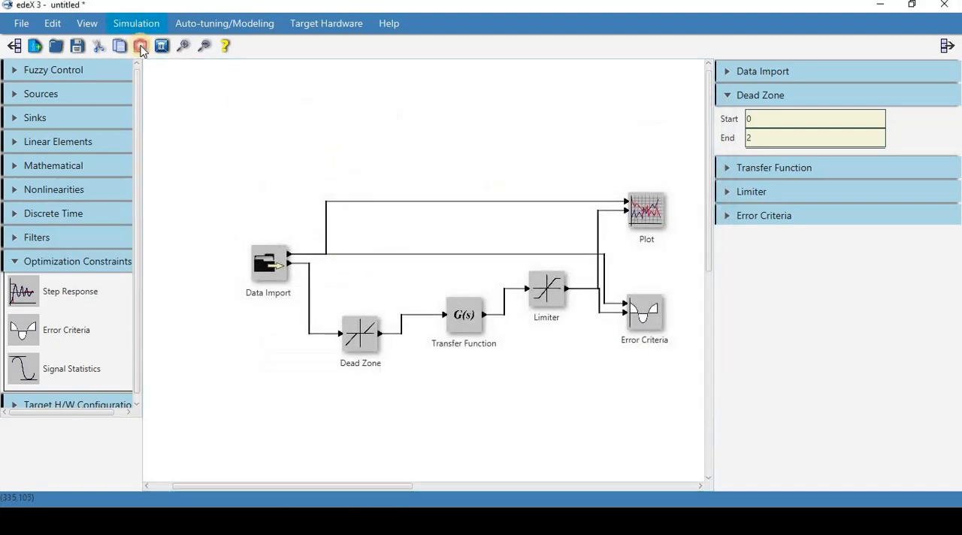
click(146, 75)
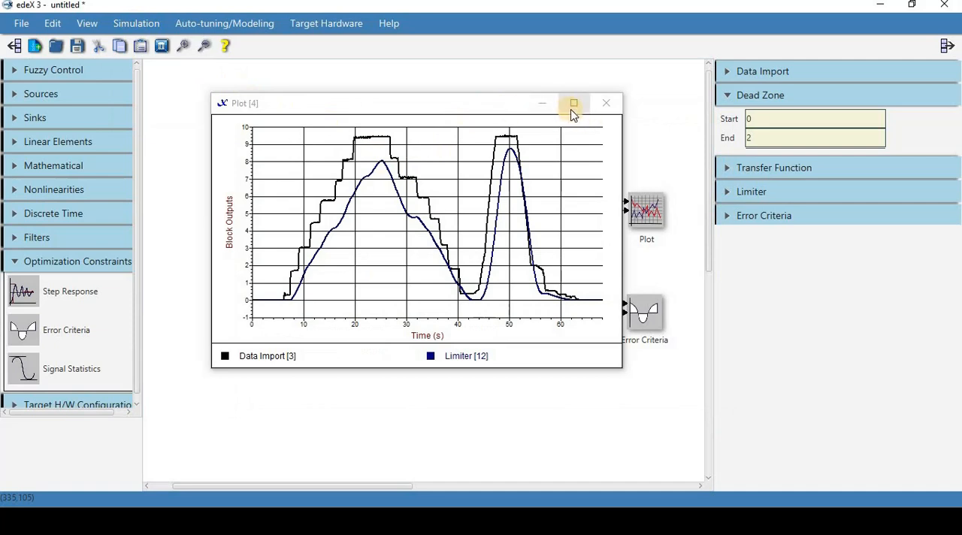
double_click(475, 113)
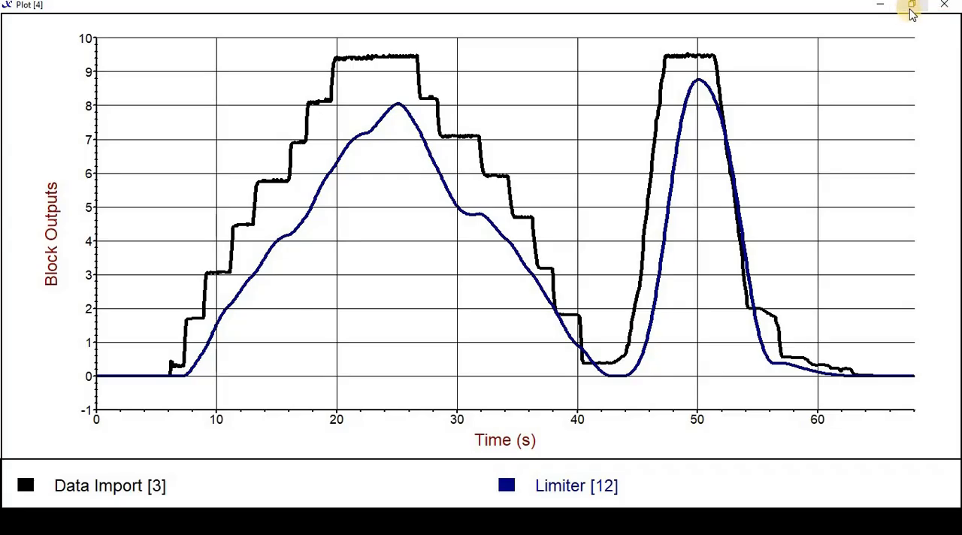
click(911, 6)
Step: Add a third input to the Plot block and connect the Data Import's second output to it
right_click(651, 224)
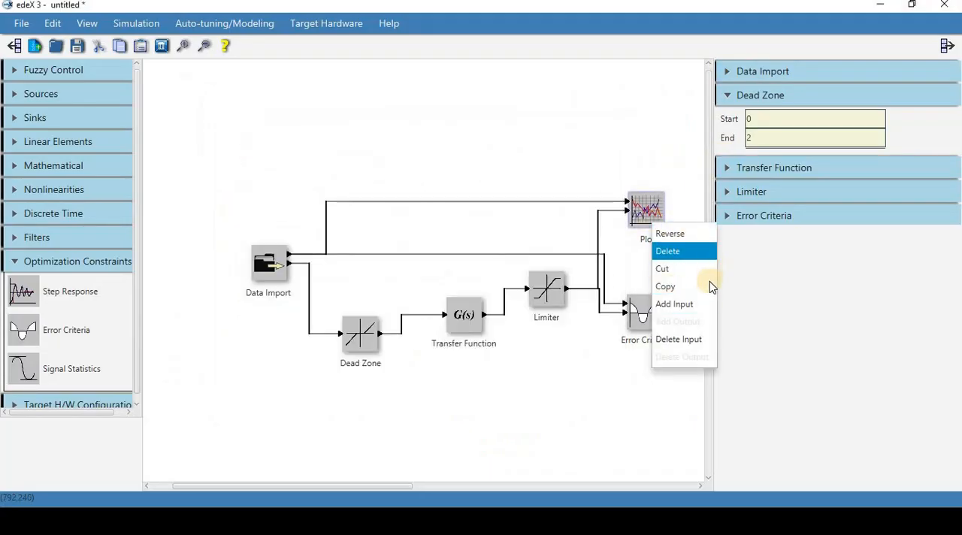
click(685, 307)
drag(267, 270, 629, 219)
Step: Rerun the simulation and examine both imported signals against the Limiter output on the maximized plot
click(139, 25)
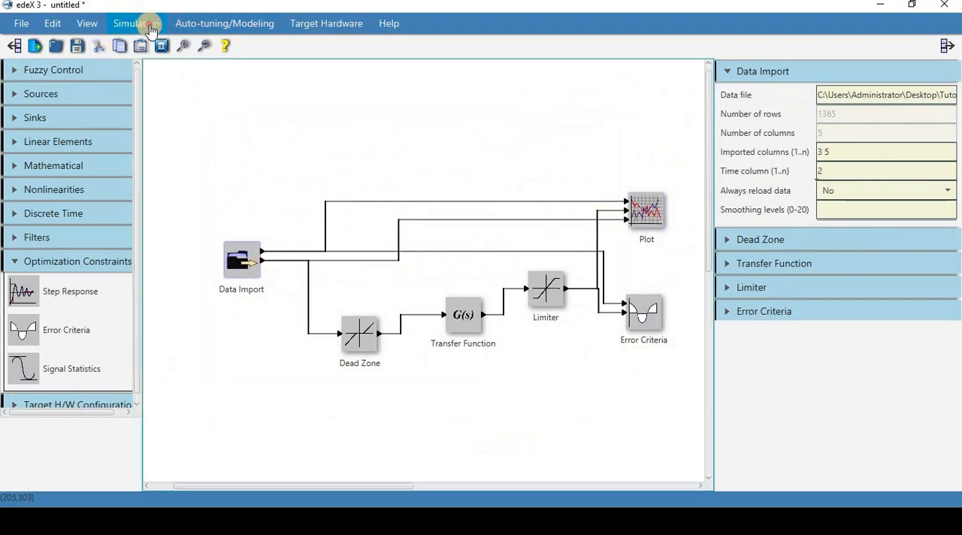
click(163, 71)
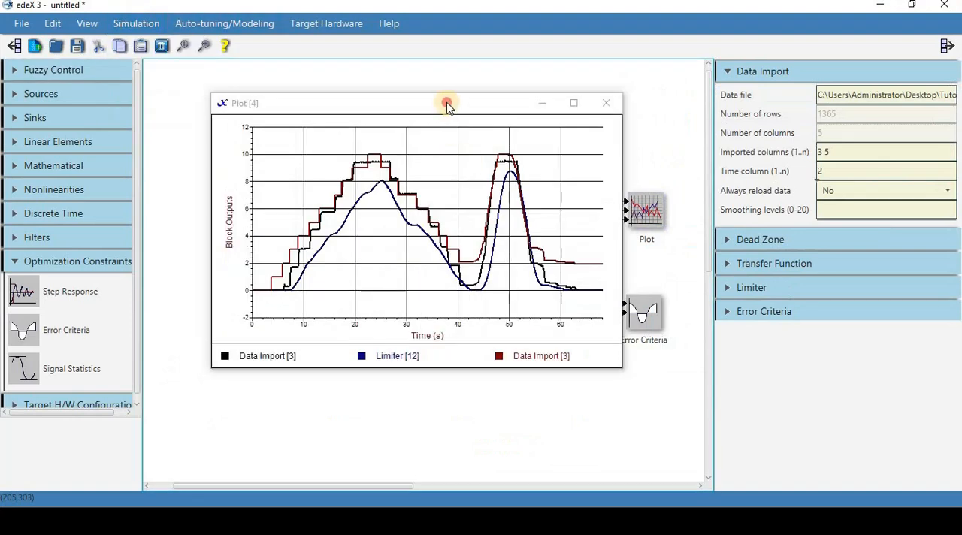
double_click(447, 106)
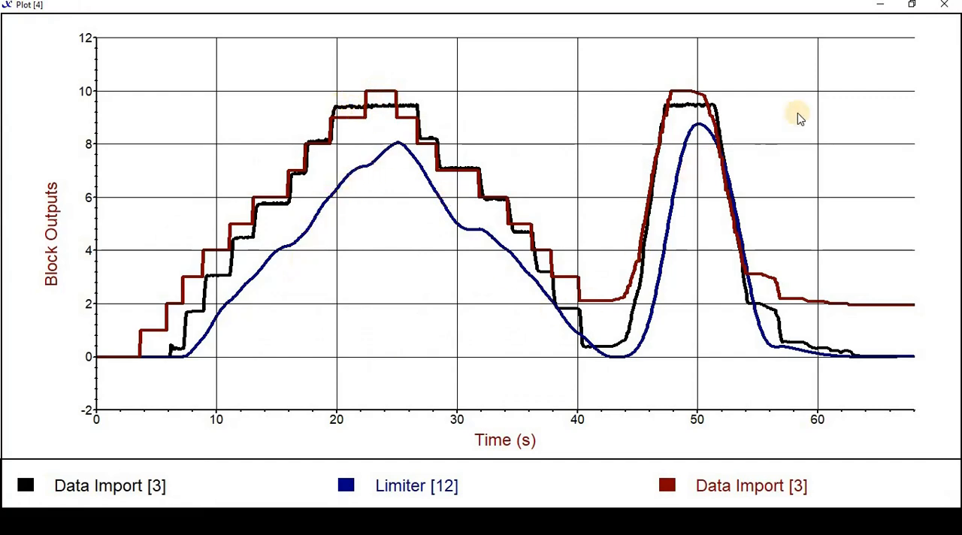
click(911, 6)
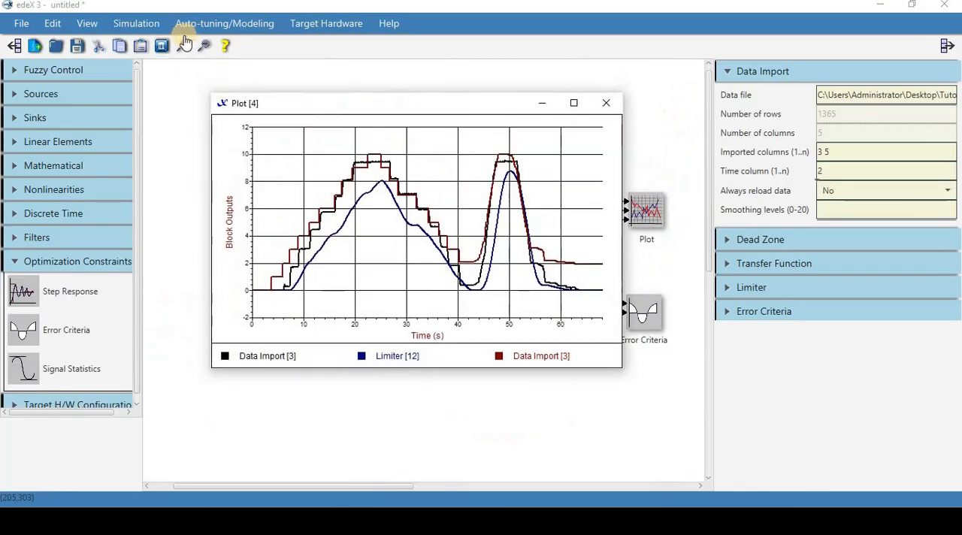
Step: Start the auto-tuning run and maximize the plot to follow the Limiter output's fit to the imported data
click(204, 23)
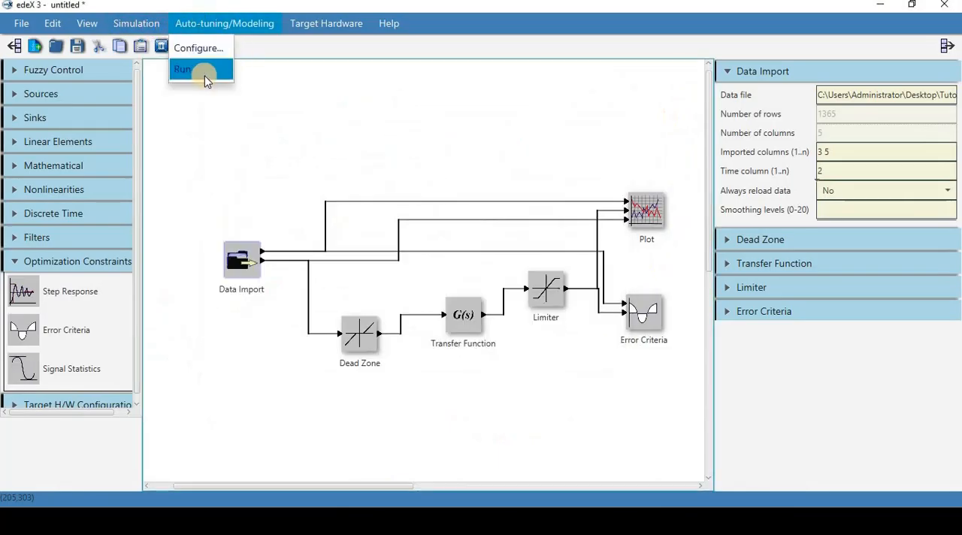
click(204, 75)
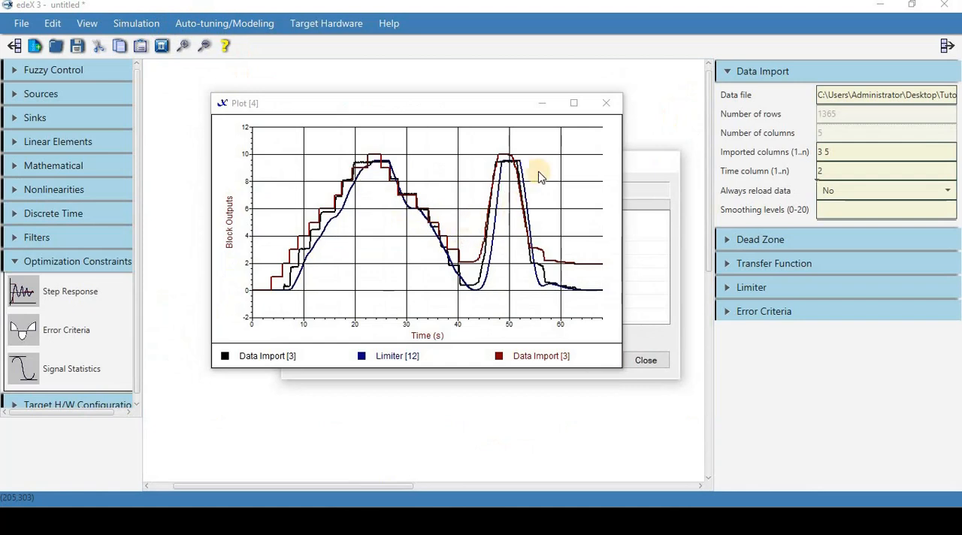
click(575, 104)
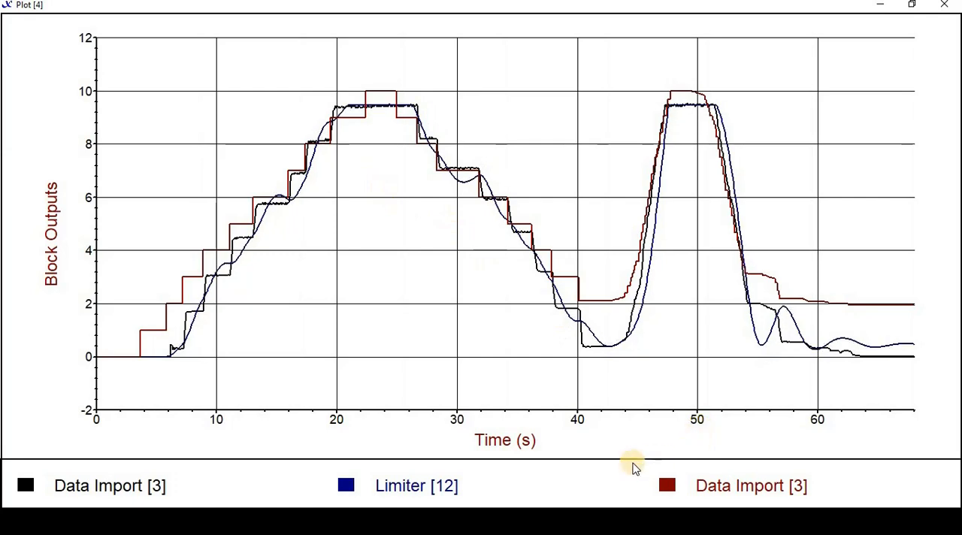
click(783, 436)
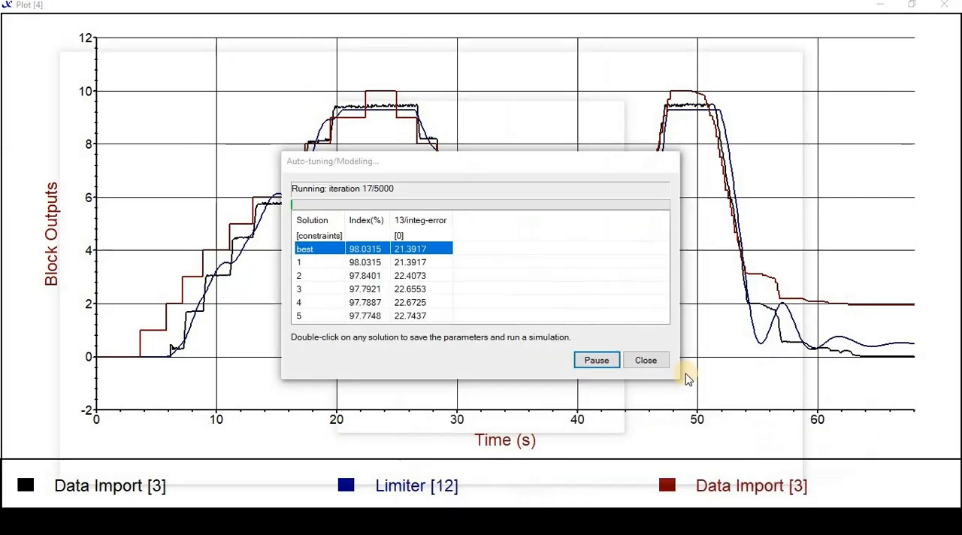
click(667, 502)
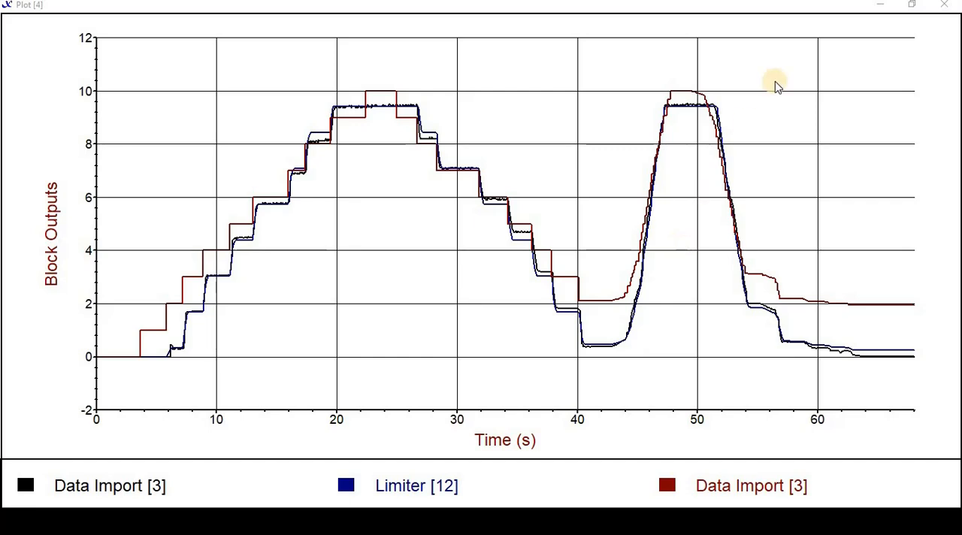
Step: Place the plot beside the auto-tuning progress window to check the solution errors, and inspect the fitted curves at full size
click(914, 6)
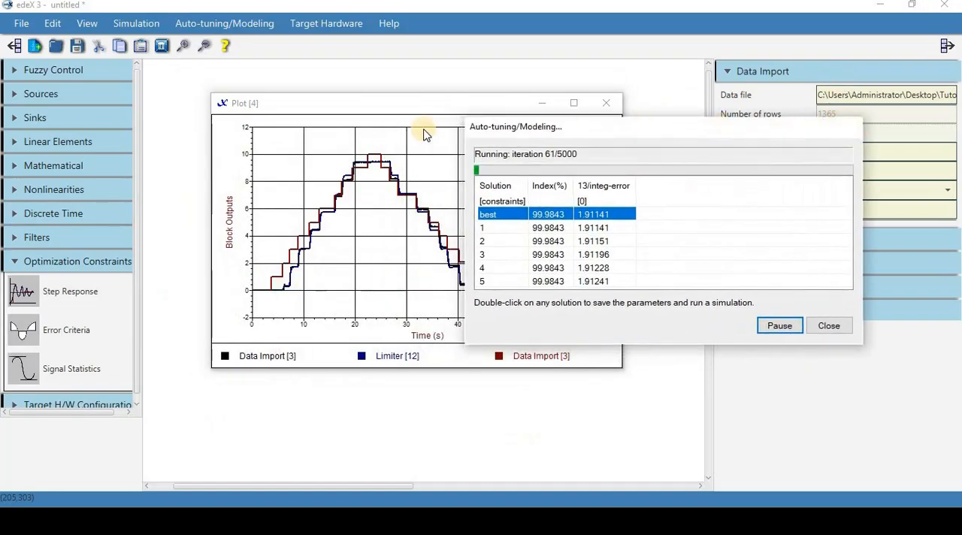
click(373, 115)
drag(315, 120, 222, 103)
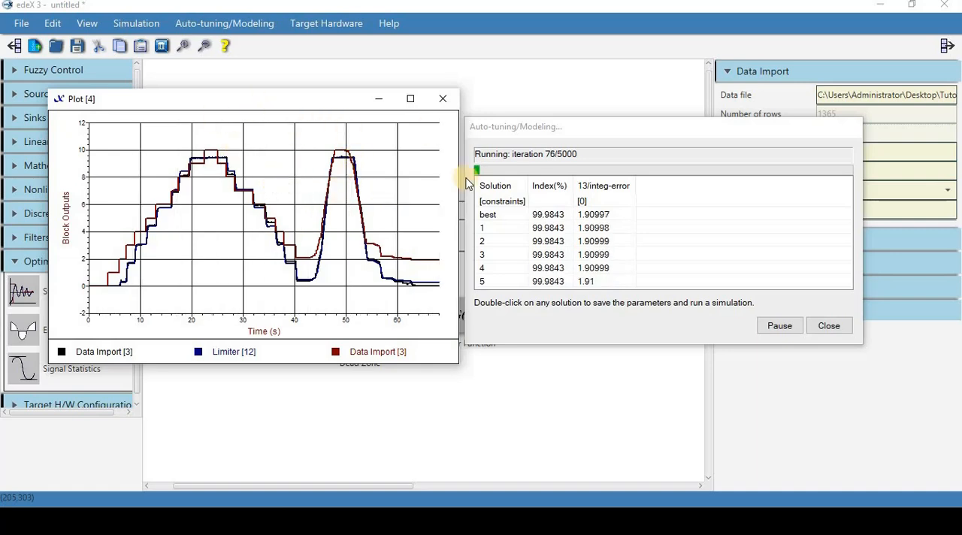
drag(304, 111, 441, 103)
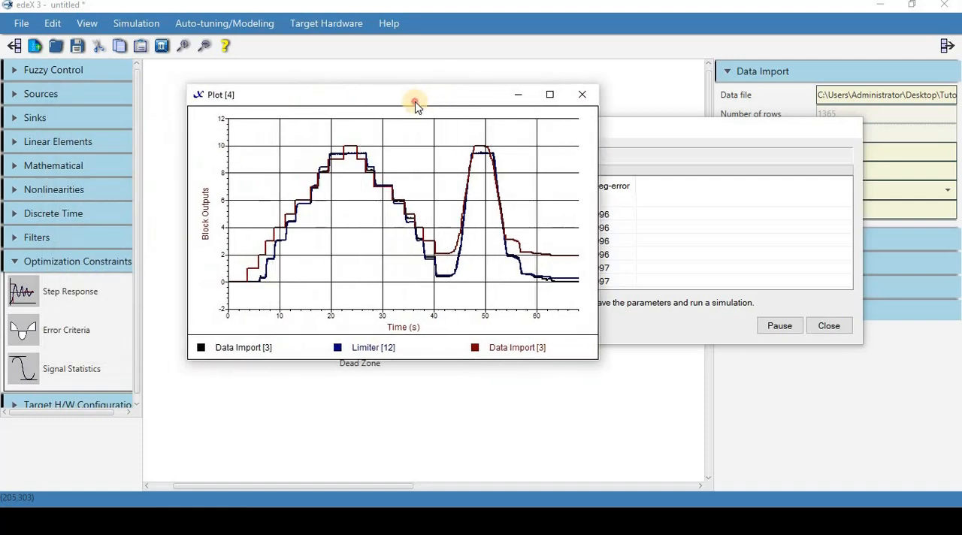
double_click(415, 101)
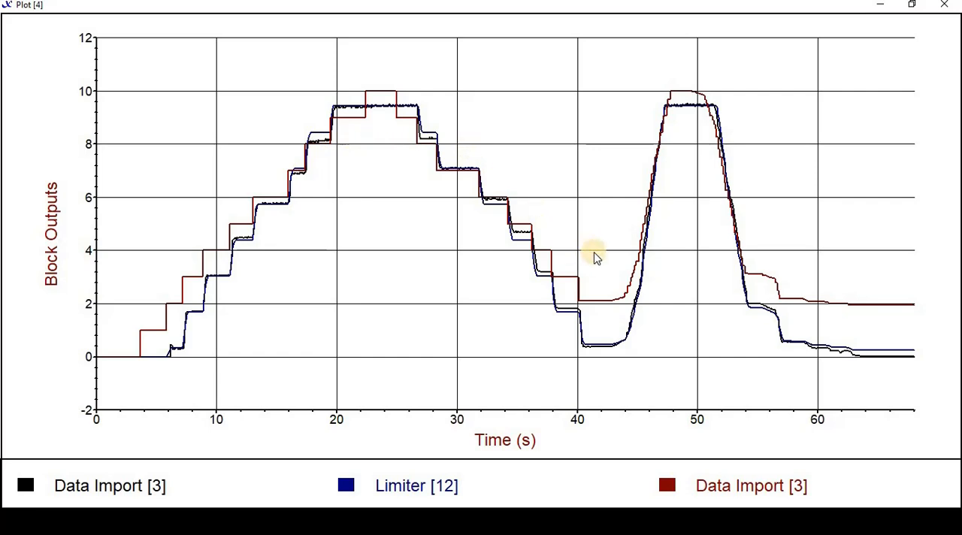
click(911, 4)
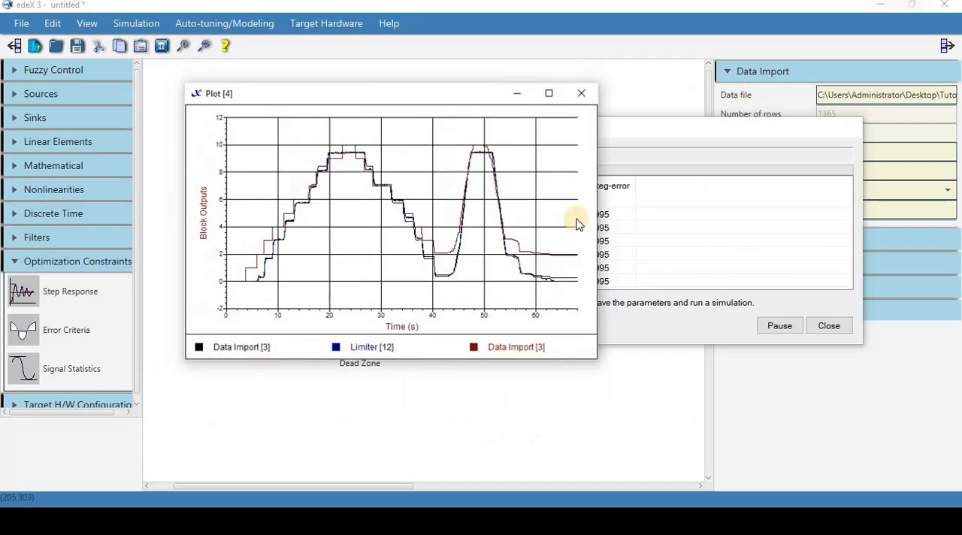
Step: Pause the auto-tuning run, check the fit on the maximized plot, and close the auto-tuning window
click(786, 328)
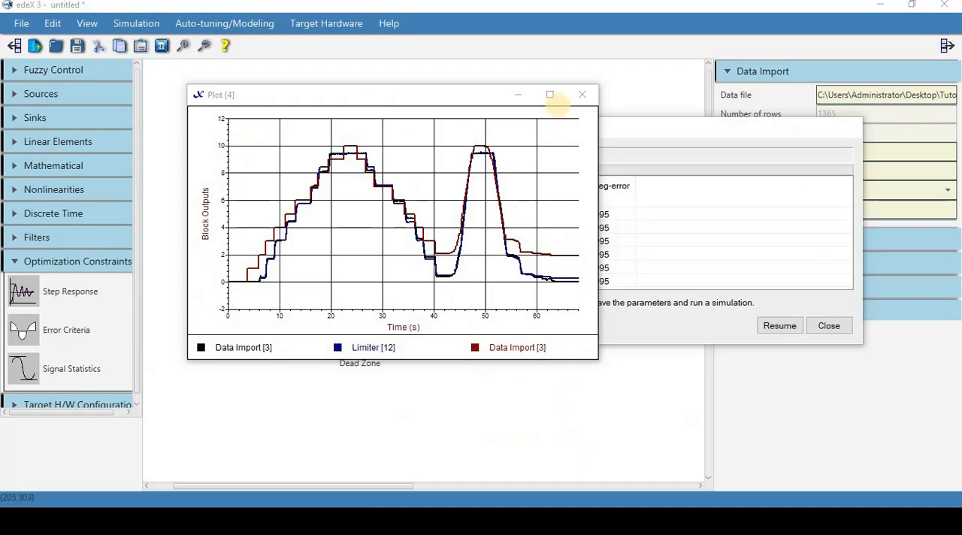
click(550, 97)
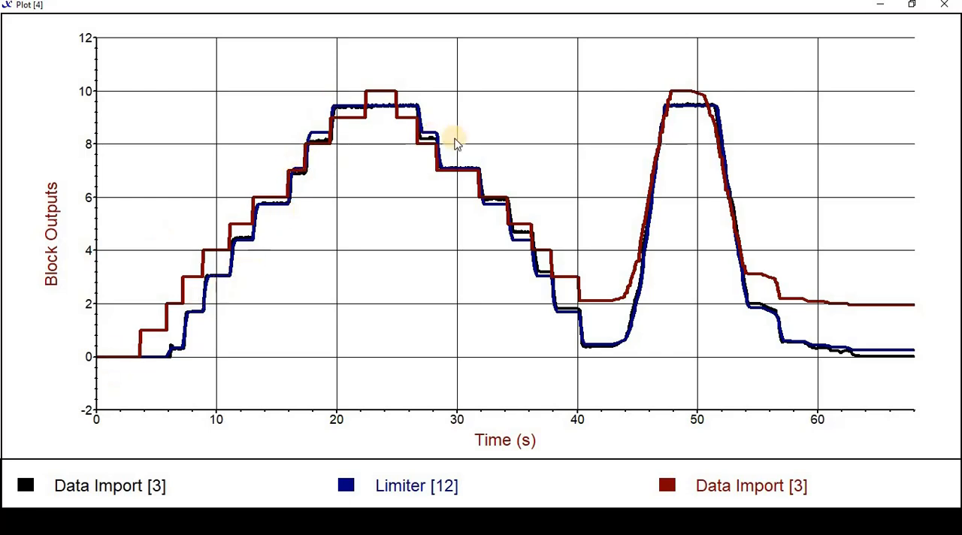
click(908, 6)
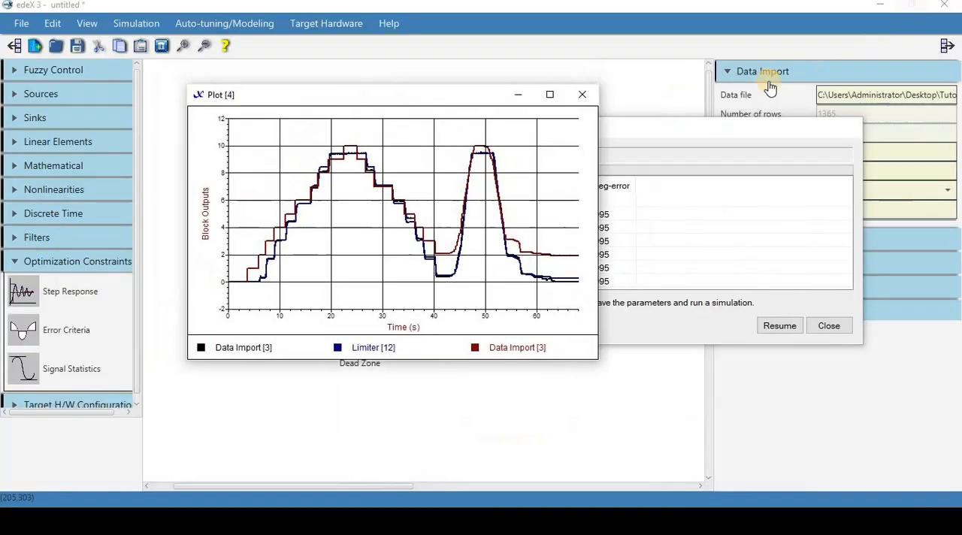
click(769, 129)
click(829, 326)
Step: Move the plot aside and examine the tuned parameters of the Limiter and Dead Zone blocks
drag(436, 90, 291, 69)
click(558, 226)
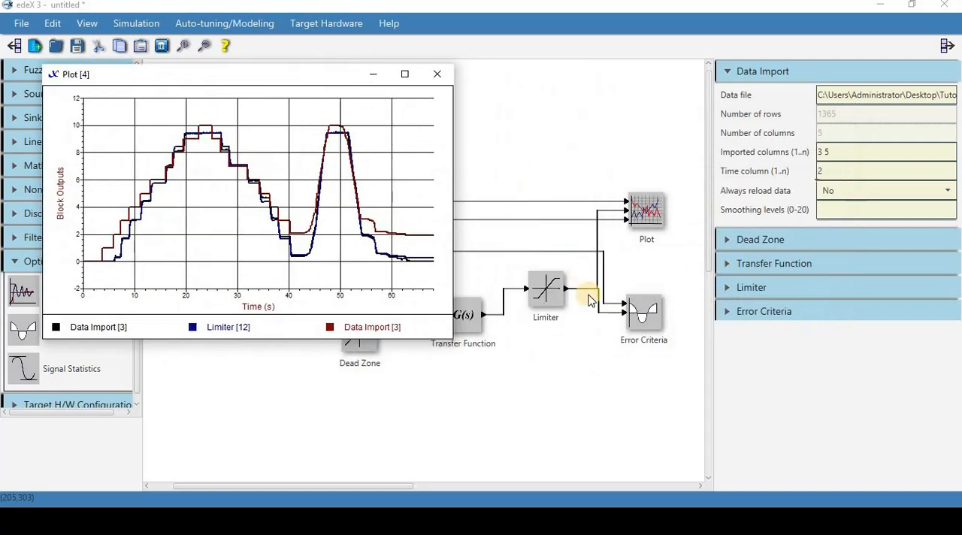
click(547, 296)
click(550, 298)
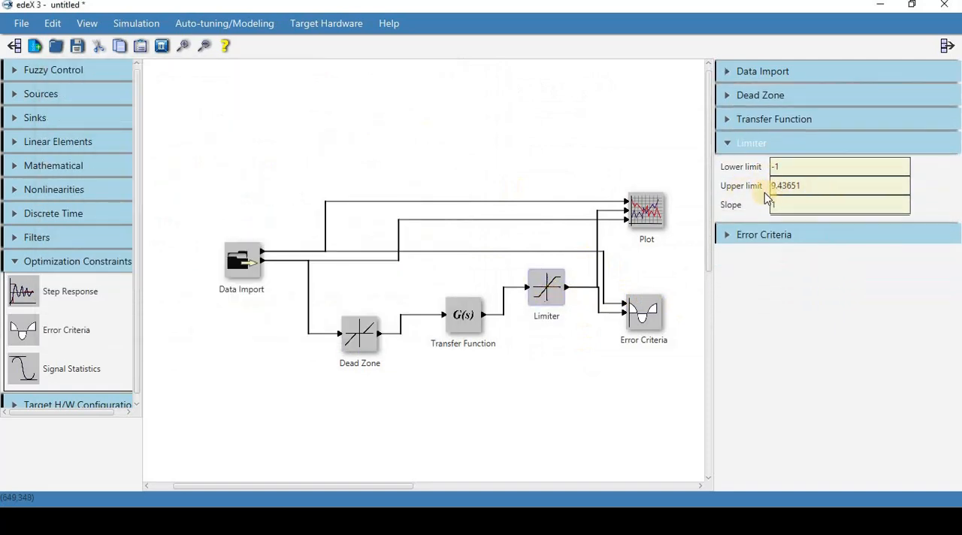
click(359, 335)
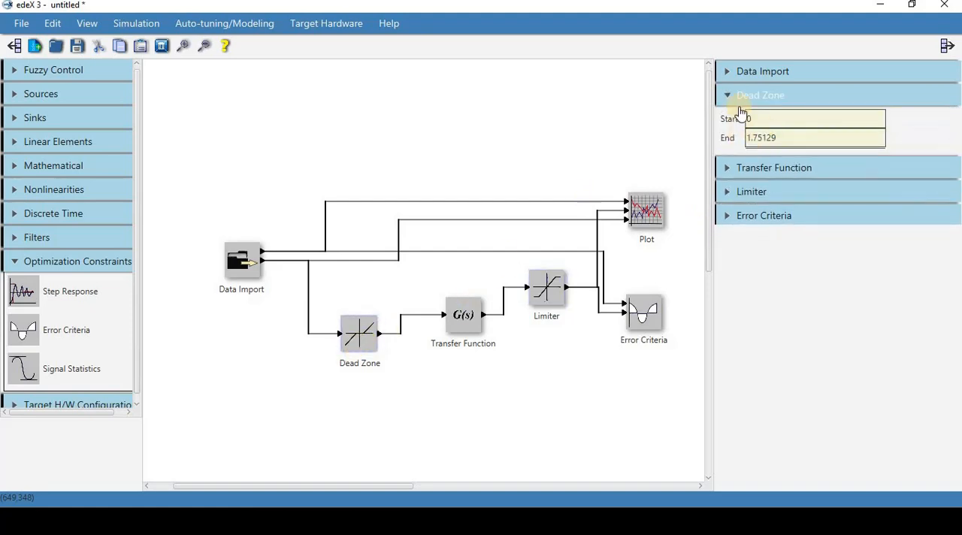